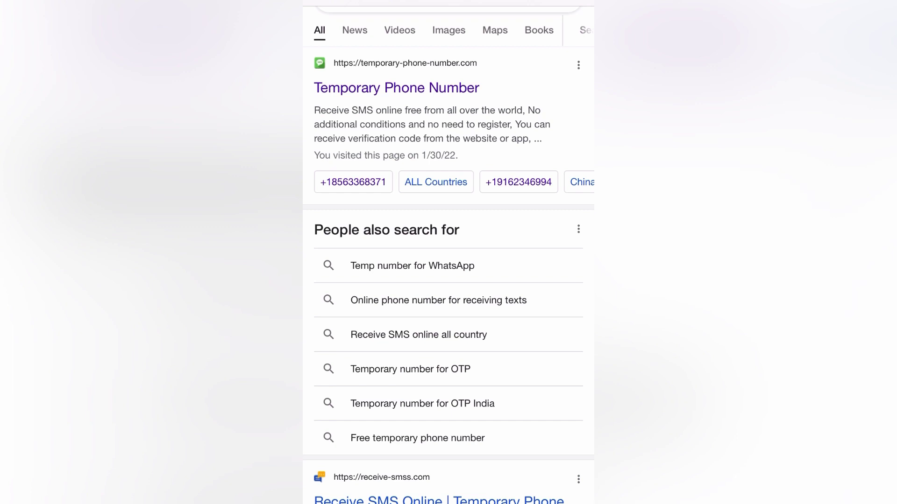
pyautogui.scroll(2, 449, 280)
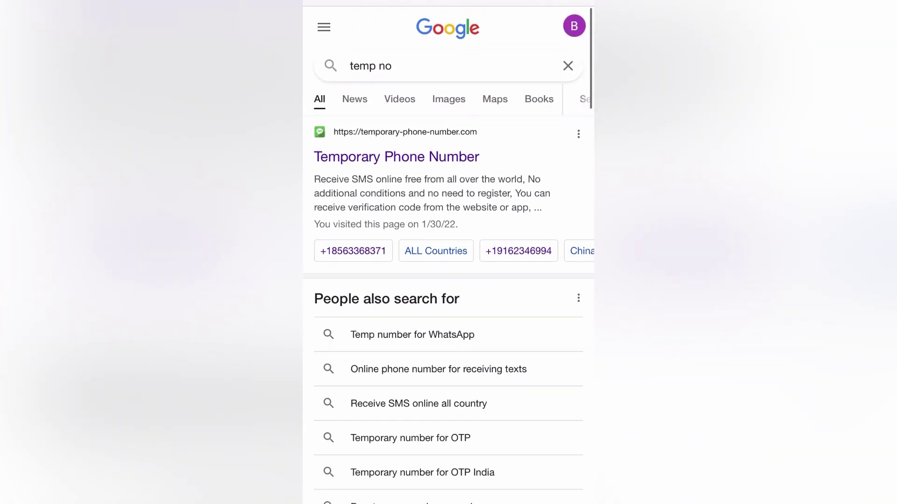
# Resubmit the 'temp no' Google search to reload its results
pyautogui.click(449, 65)
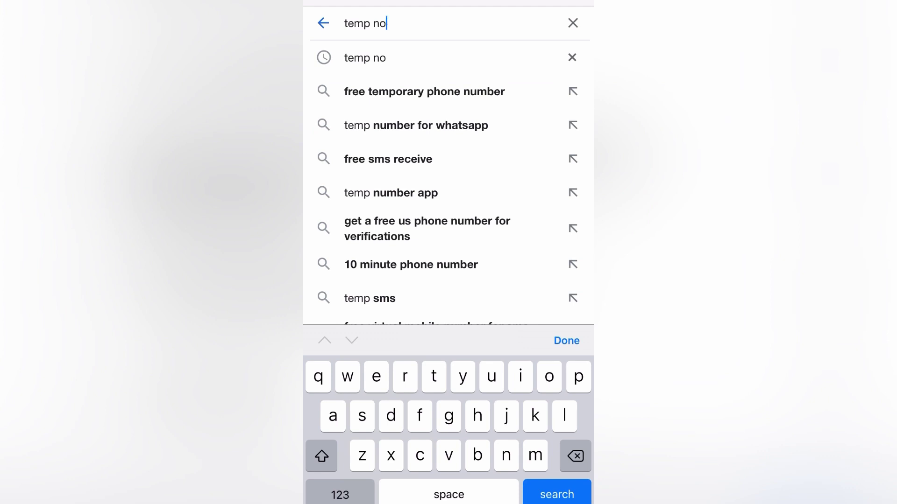
pyautogui.click(557, 495)
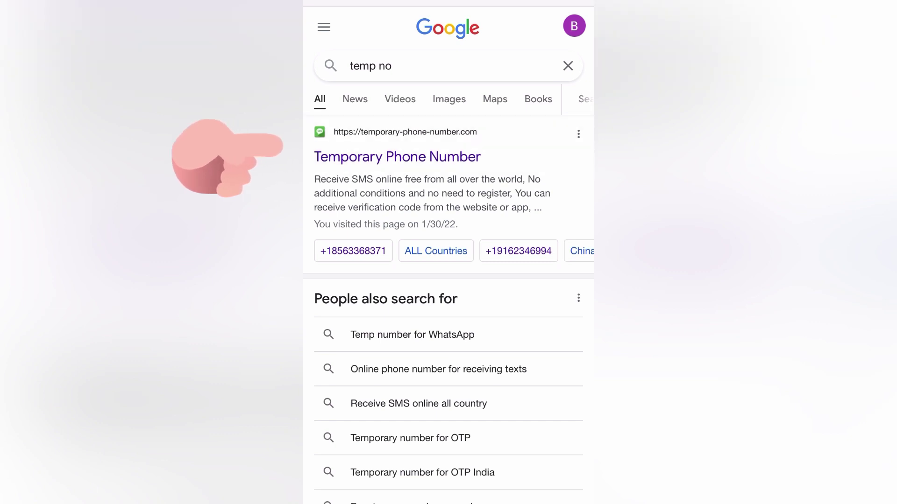
# Open the Temporary Phone Number site from the search results
pyautogui.click(397, 156)
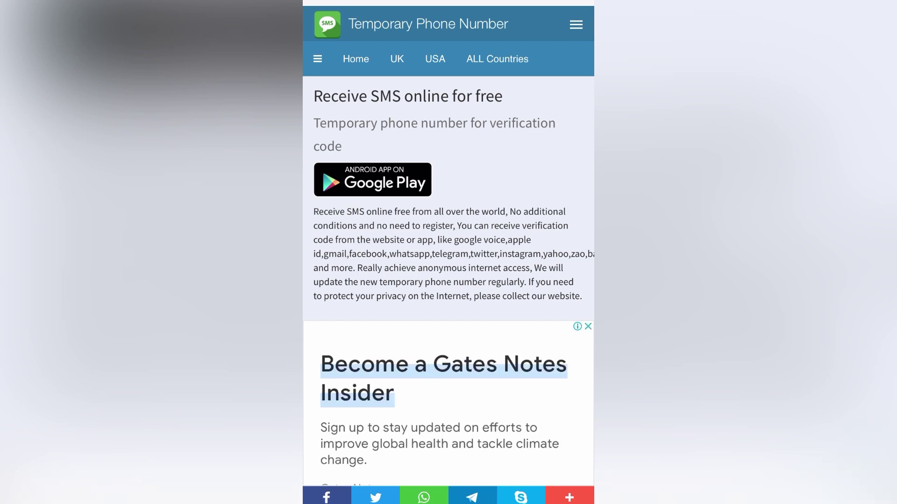
pyautogui.scroll(-5, 449, 280)
pyautogui.scroll(-5, 448, 281)
pyautogui.scroll(-2, 449, 280)
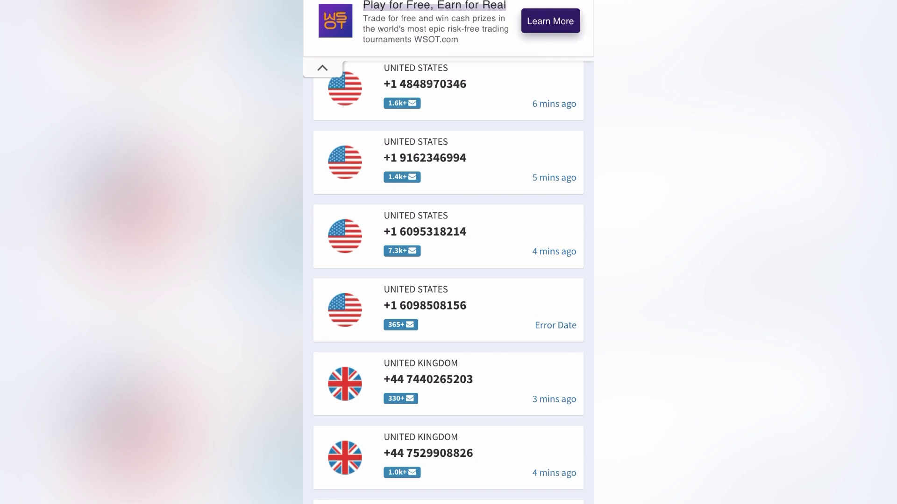
pyautogui.scroll(-3, 449, 281)
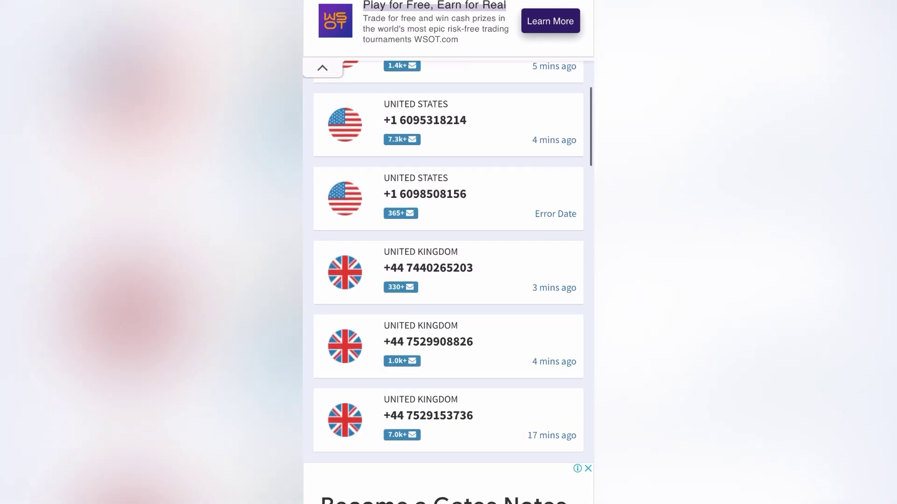
pyautogui.scroll(8, 448, 280)
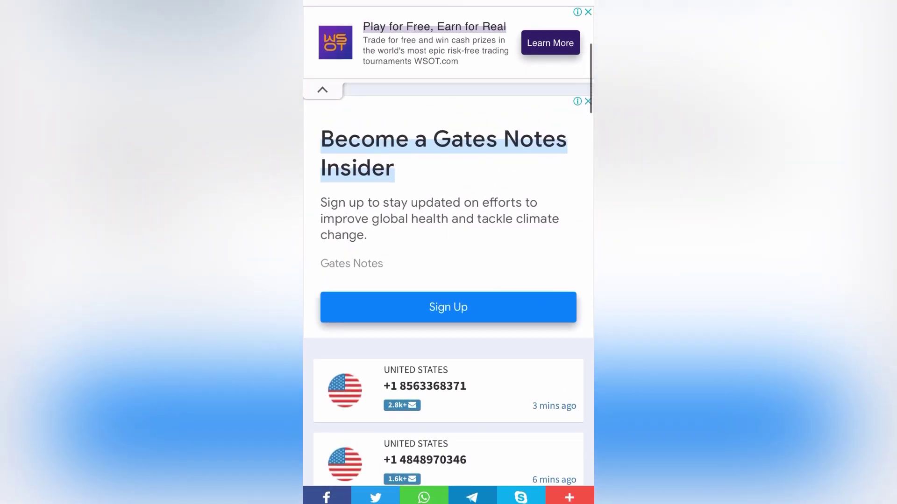
pyautogui.scroll(-6, 449, 280)
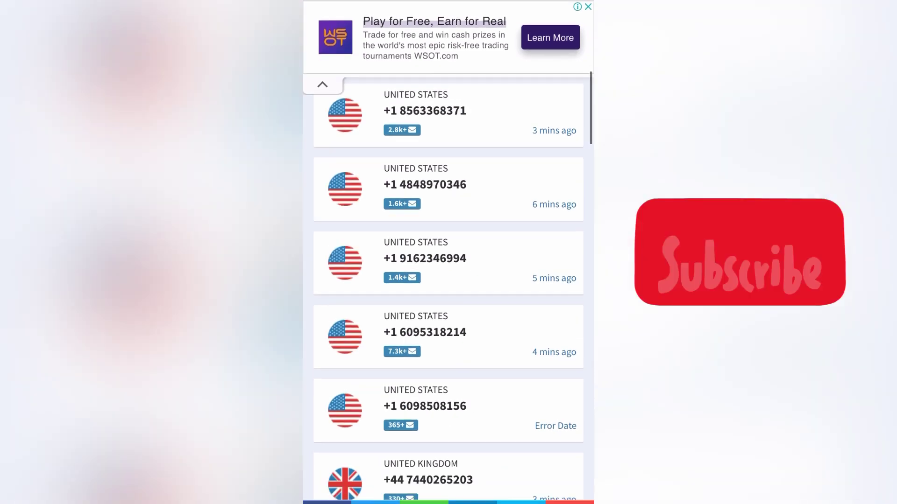
pyautogui.scroll(-5, 448, 280)
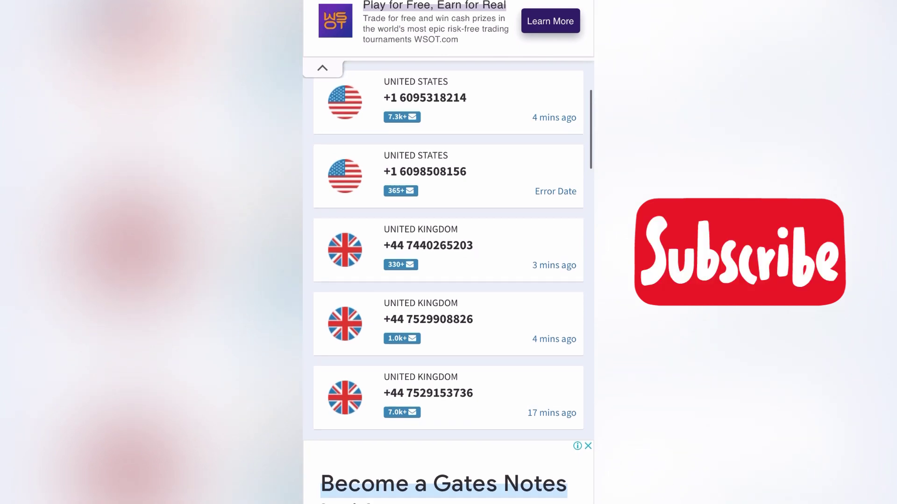
pyautogui.scroll(-1, 448, 281)
pyautogui.scroll(-3, 449, 281)
pyautogui.scroll(-2, 449, 281)
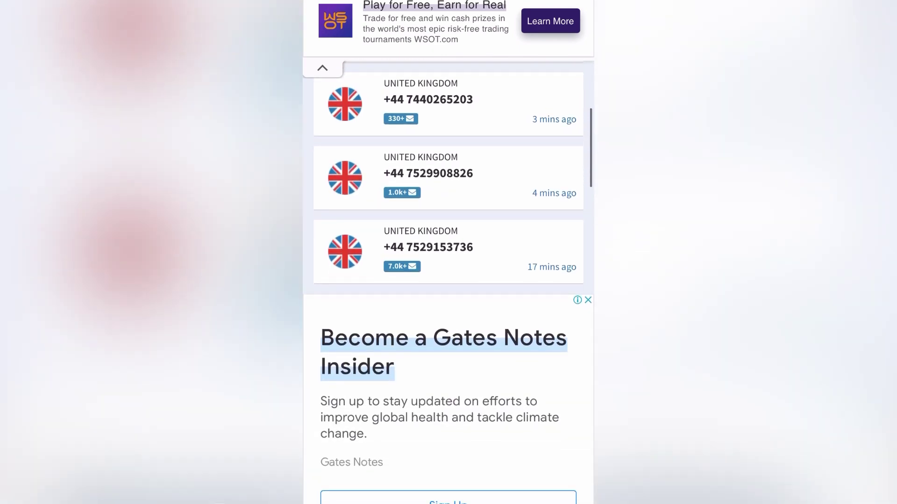
pyautogui.scroll(-2, 449, 281)
pyautogui.scroll(1, 448, 280)
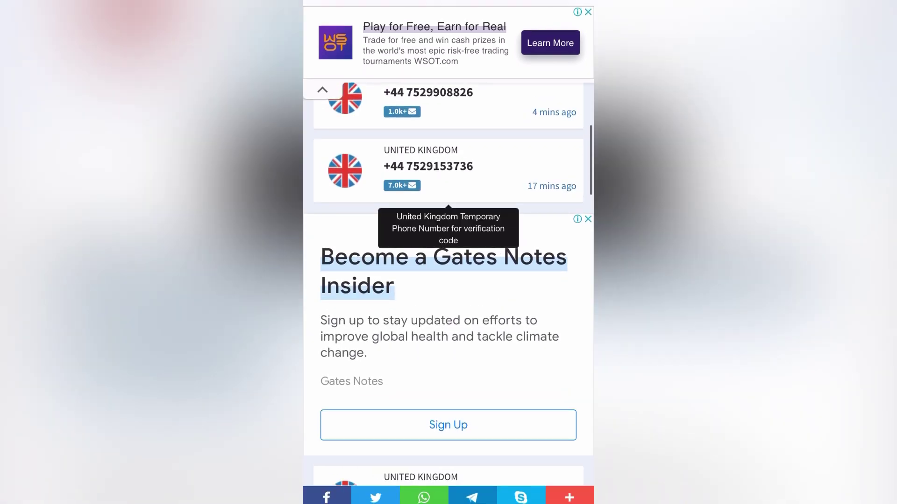
pyautogui.click(428, 166)
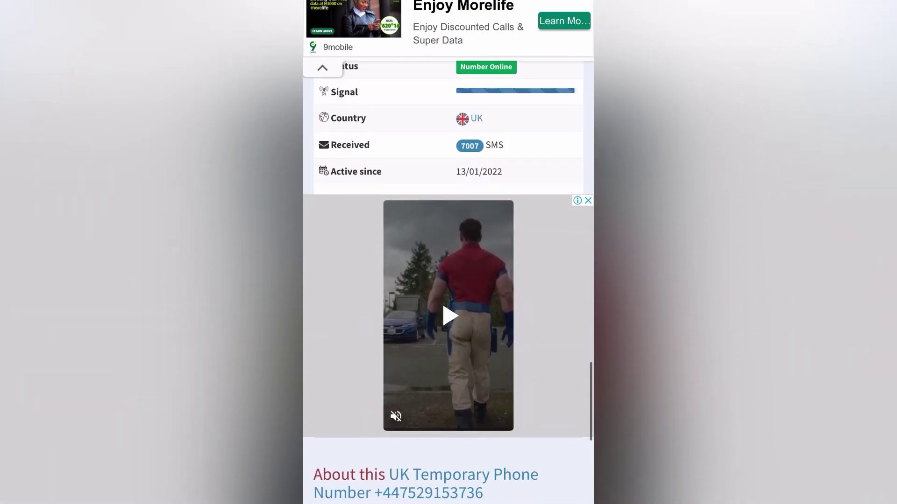
pyautogui.scroll(-1, 449, 281)
pyautogui.scroll(-5, 448, 280)
pyautogui.scroll(-5, 449, 280)
pyautogui.scroll(-3, 449, 280)
pyautogui.scroll(-2, 448, 280)
pyautogui.scroll(-1, 448, 280)
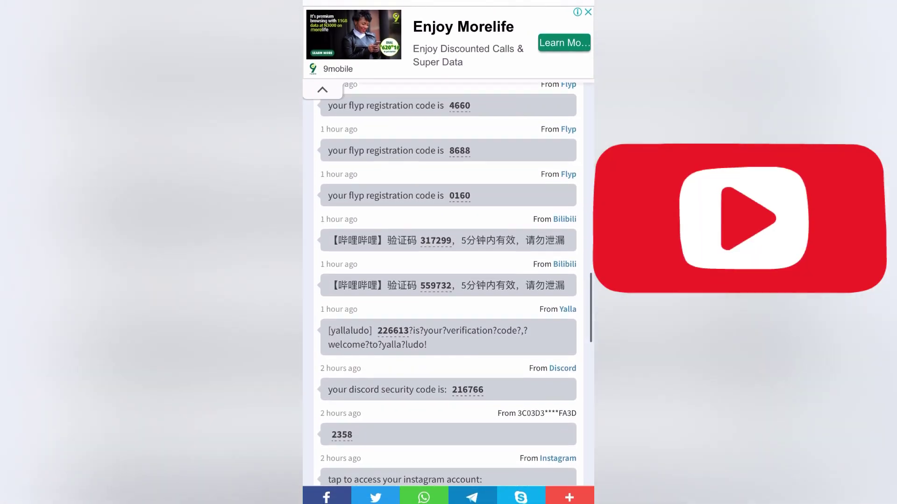
pyautogui.scroll(5, 449, 280)
pyautogui.scroll(5, 448, 280)
pyautogui.scroll(5, 449, 281)
pyautogui.scroll(3, 449, 280)
pyautogui.scroll(5, 448, 280)
pyautogui.scroll(5, 448, 280)
pyautogui.scroll(3, 448, 281)
pyautogui.scroll(2, 449, 280)
pyautogui.scroll(5, 448, 280)
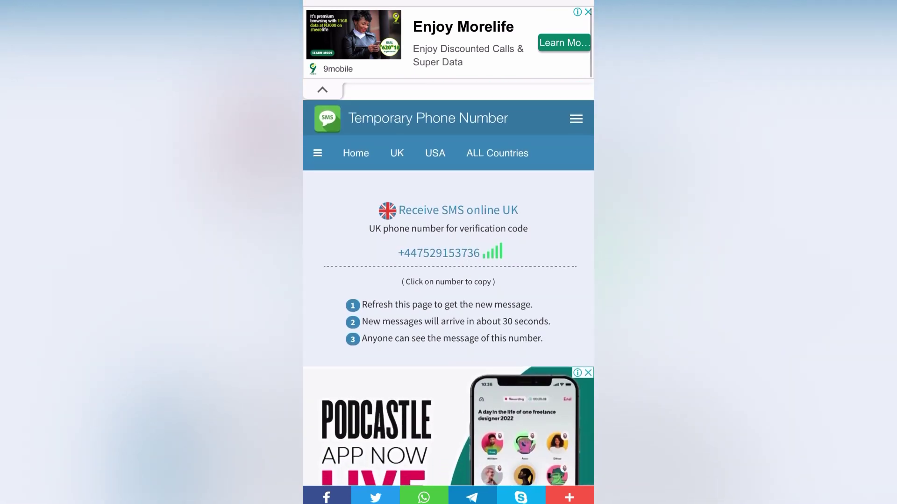